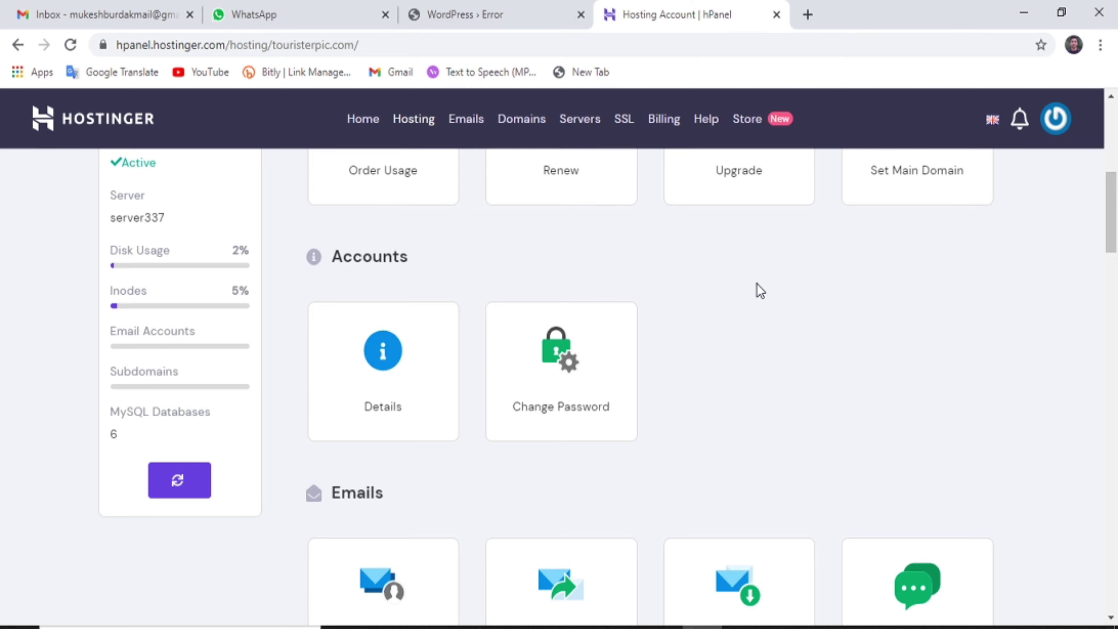
Open the File Manager from the Files section of the touristerpic.com hosting account.
{"action": "scroll", "coordinate": [740, 313], "scroll_direction": "down", "scroll_amount": 10}
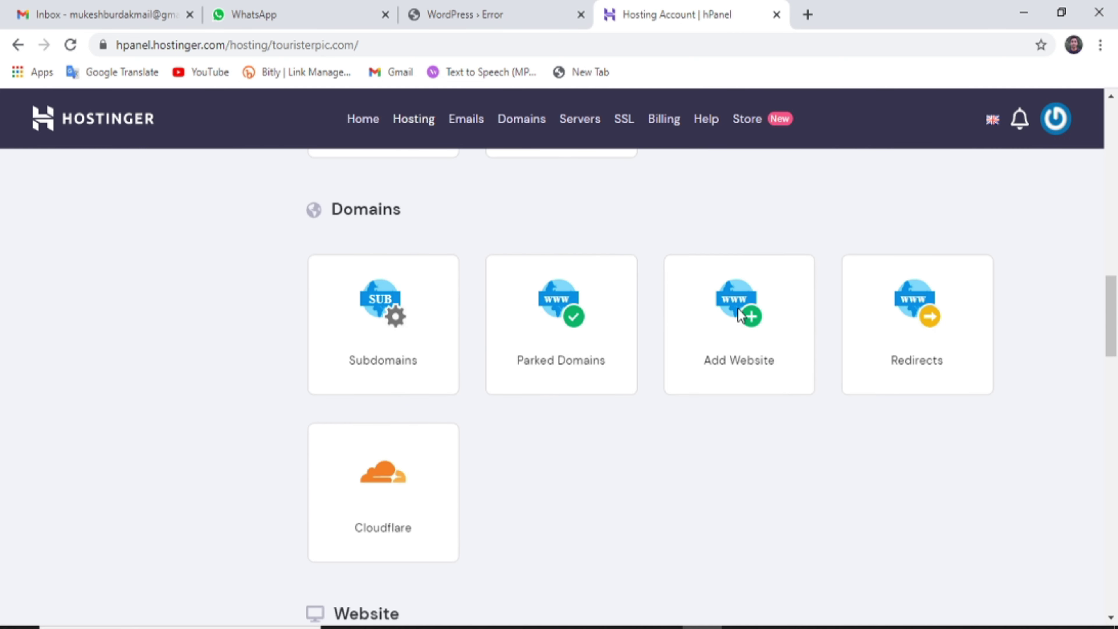
{"action": "scroll", "coordinate": [740, 313], "scroll_direction": "down", "scroll_amount": 4}
{"action": "scroll", "coordinate": [697, 307], "scroll_direction": "down", "scroll_amount": 8}
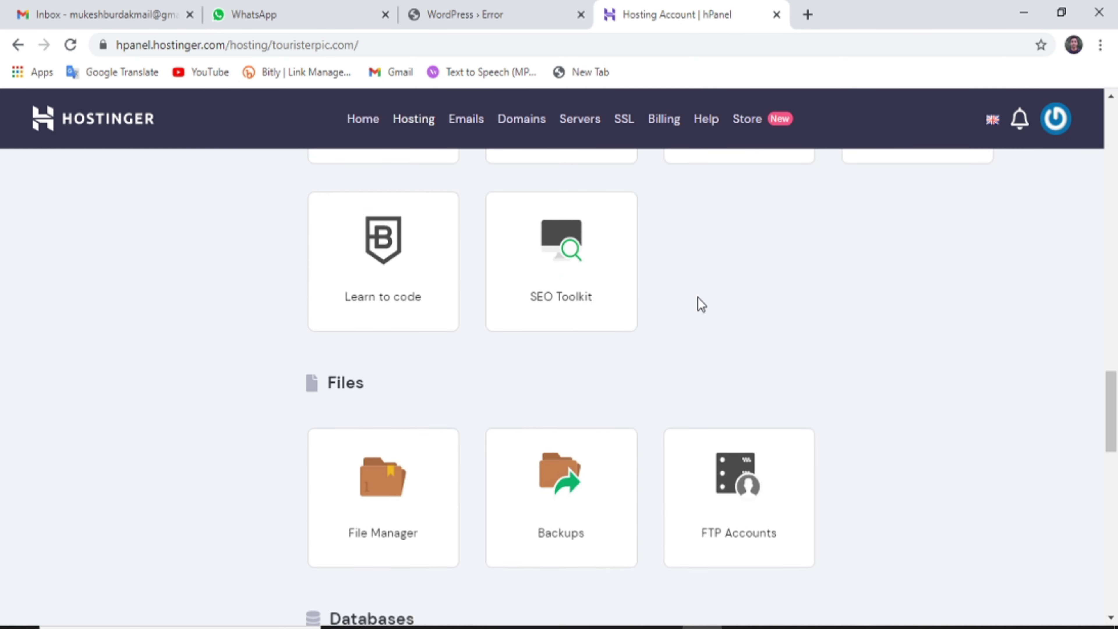
{"action": "left_click", "coordinate": [378, 452]}
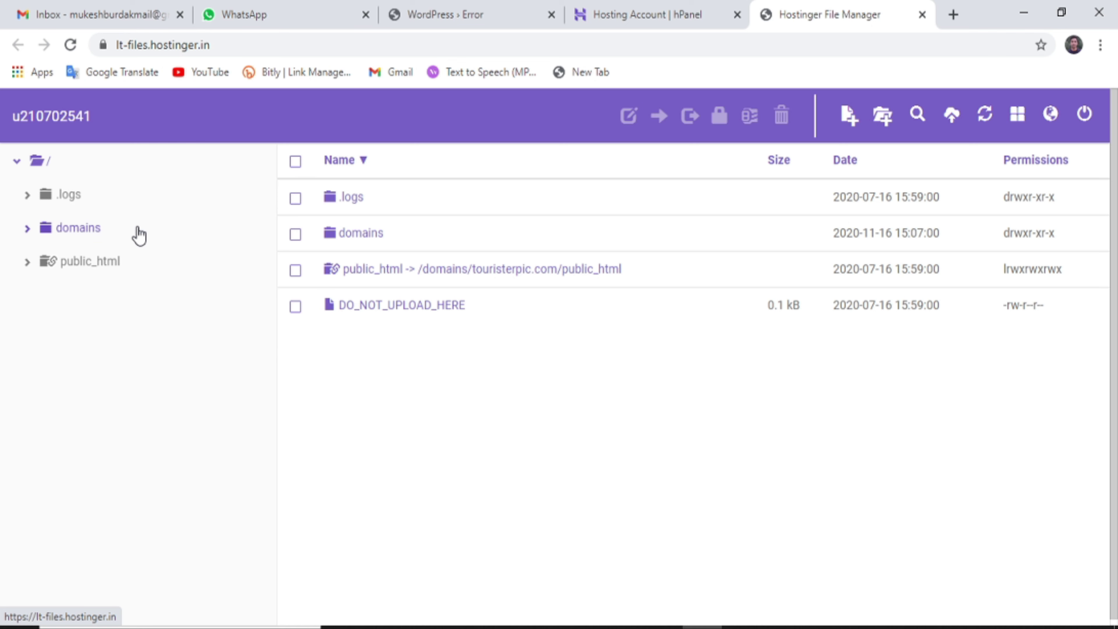
Open the wp-content folder inside the site's public_html directory.
{"action": "left_click", "coordinate": [108, 268]}
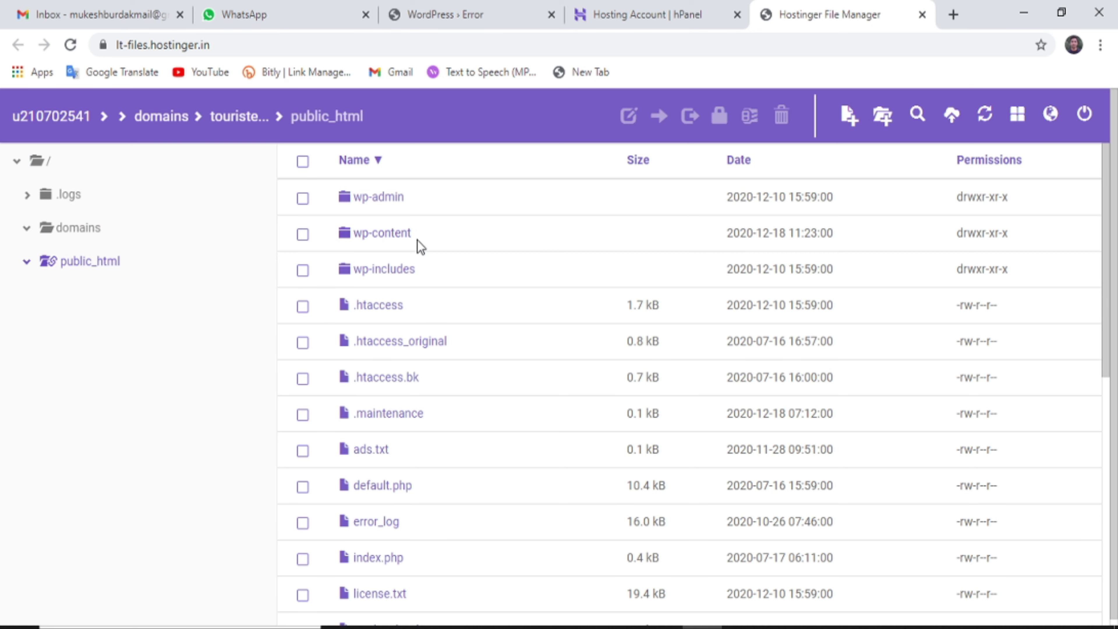
{"action": "left_click", "coordinate": [393, 246]}
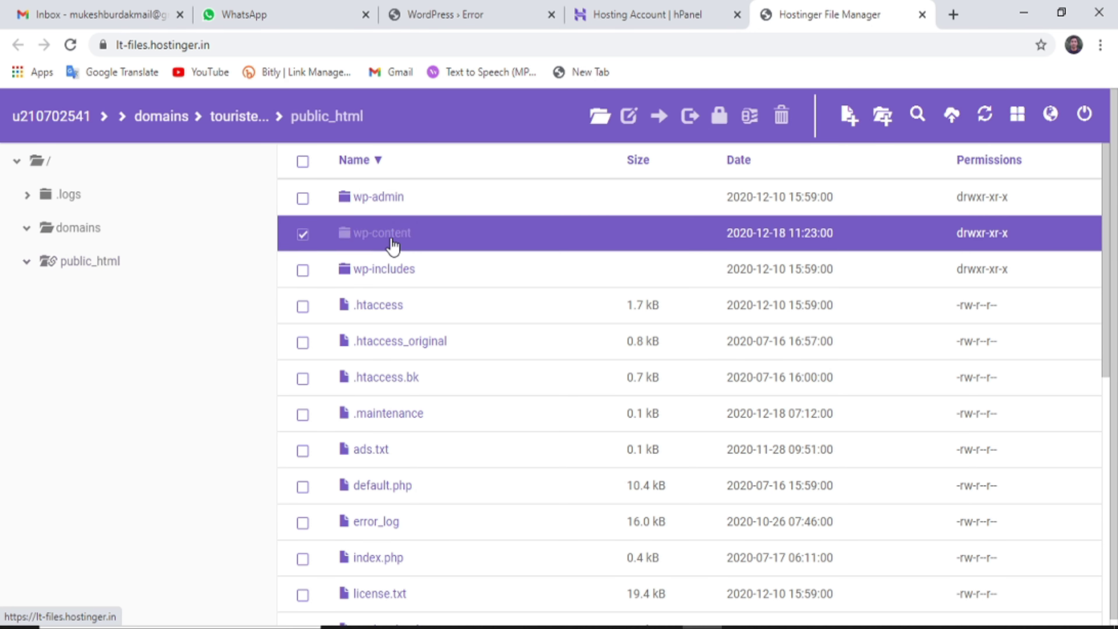
{"action": "double_click", "coordinate": [393, 246]}
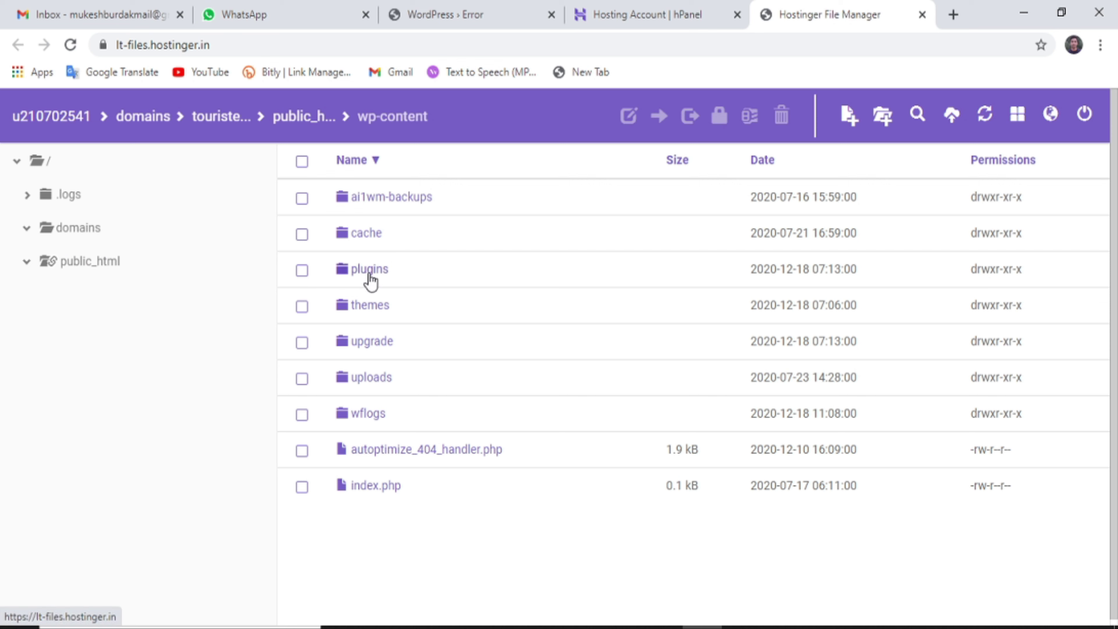
Rename the plugins folder in wp-content as plugins_new.
{"action": "left_click", "coordinate": [376, 280]}
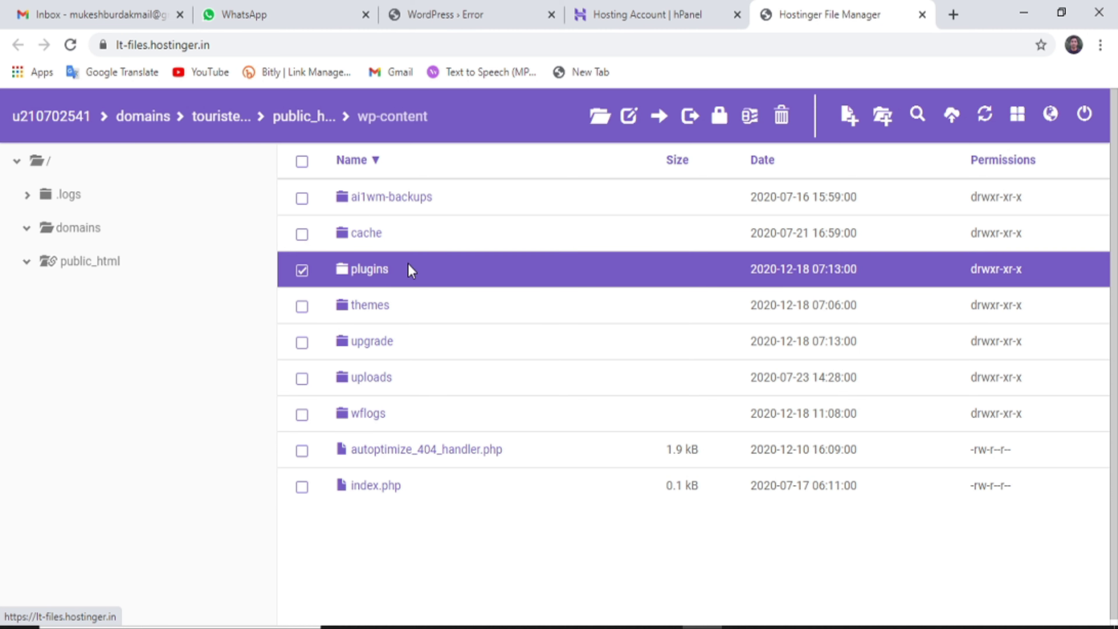
{"action": "right_click", "coordinate": [393, 268]}
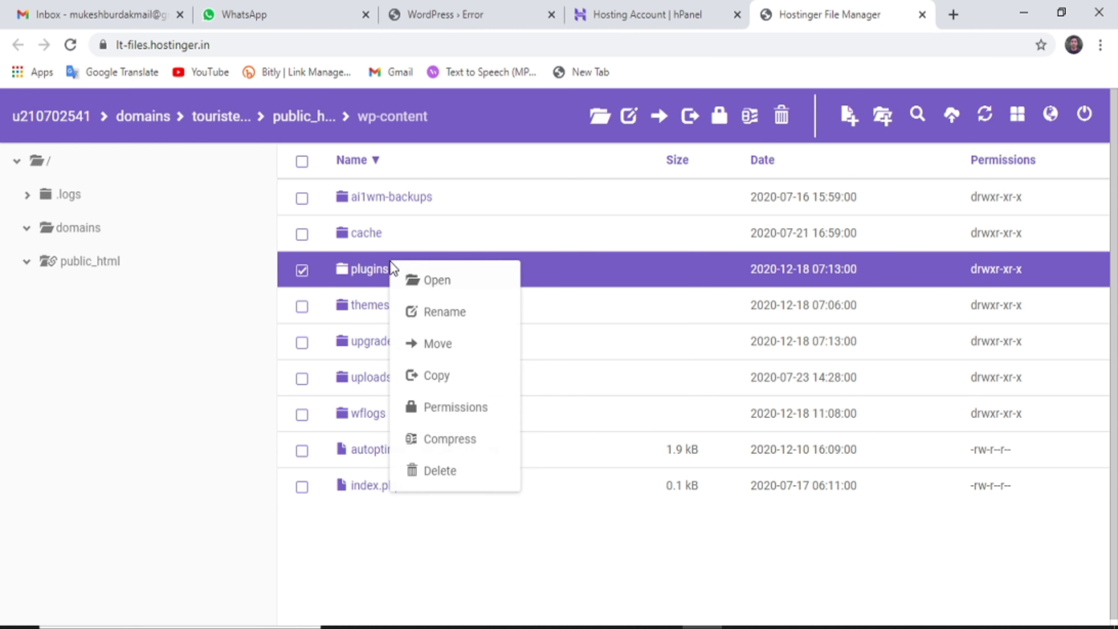
{"action": "left_click", "coordinate": [422, 312]}
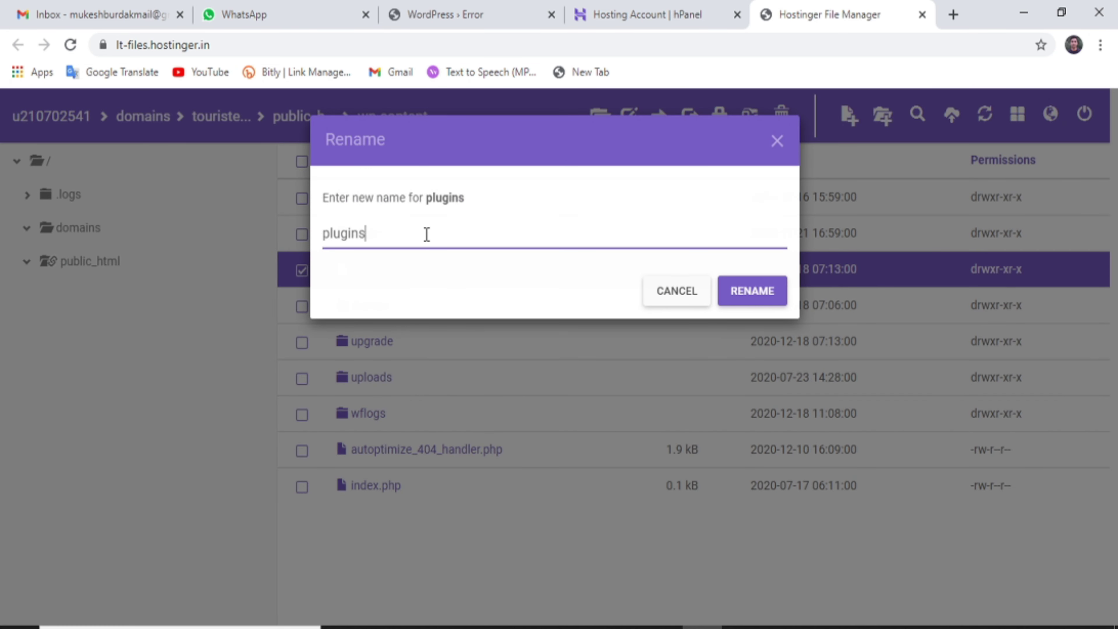
{"action": "left_click", "coordinate": [744, 291]}
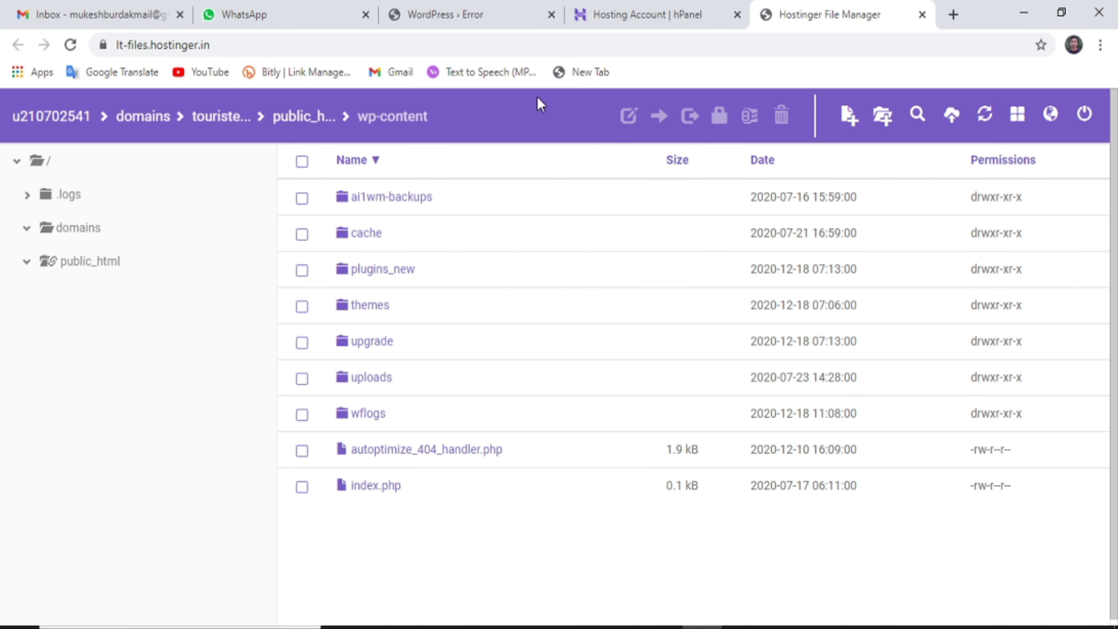
Reload touristerpic.com in its open browser tab and look through the home page.
{"action": "left_click", "coordinate": [449, 15]}
{"action": "left_click", "coordinate": [200, 45]}
{"action": "key", "text": "Return"}
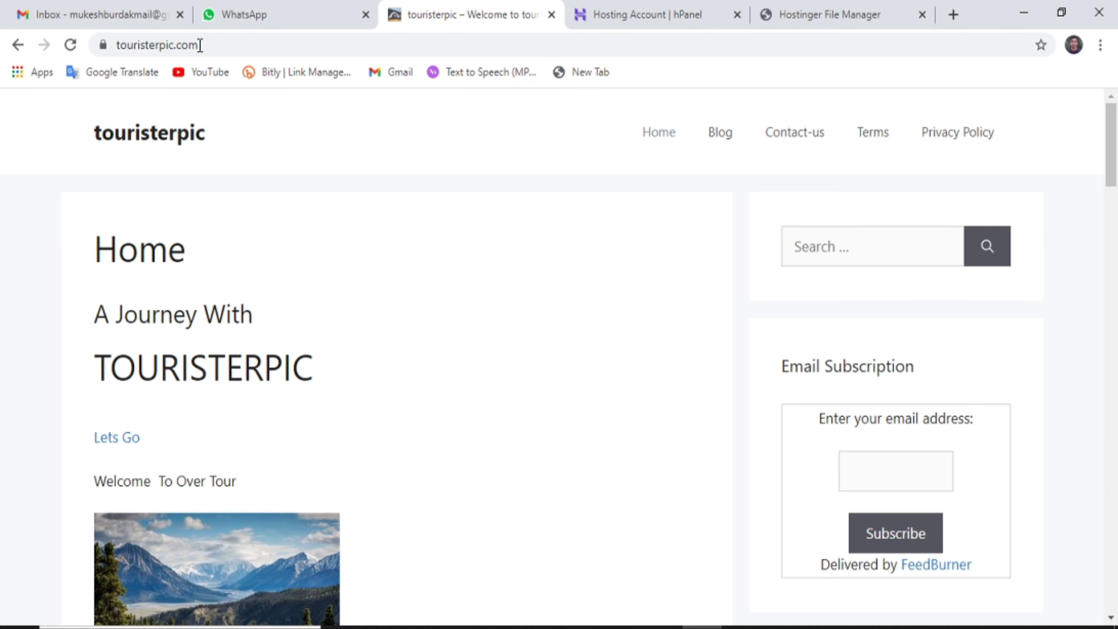
{"action": "scroll", "coordinate": [1056, 140], "scroll_direction": "down", "scroll_amount": 8}
{"action": "scroll", "coordinate": [1056, 140], "scroll_direction": "up", "scroll_amount": 8}
Return to the file manager and check the plugins_new folder in wp-content.
{"action": "left_click", "coordinate": [612, 7]}
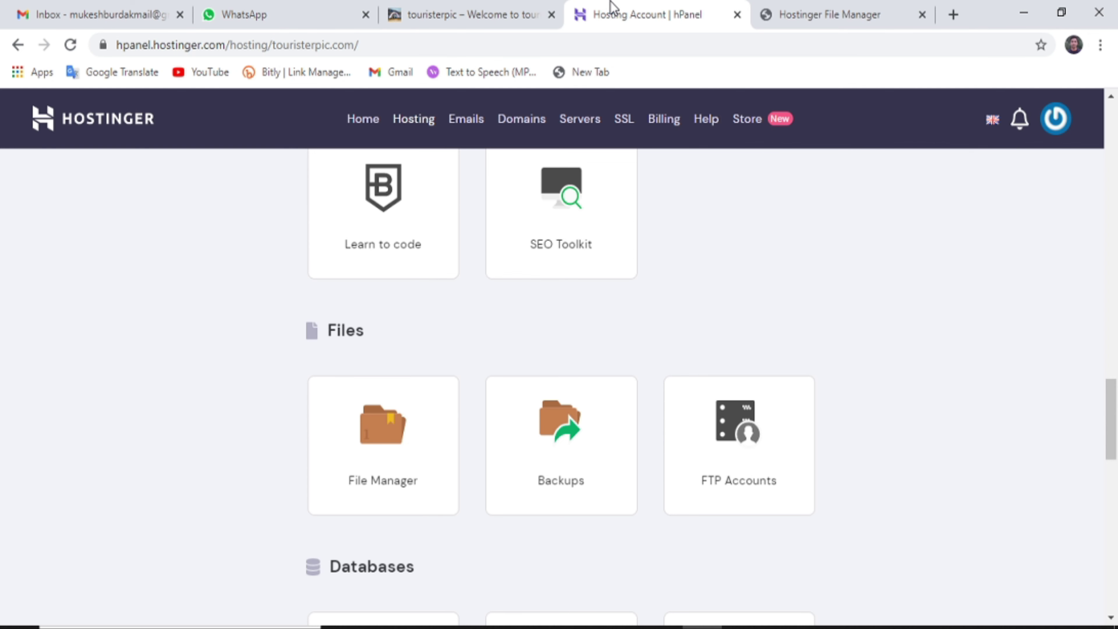
{"action": "left_click", "coordinate": [813, 11]}
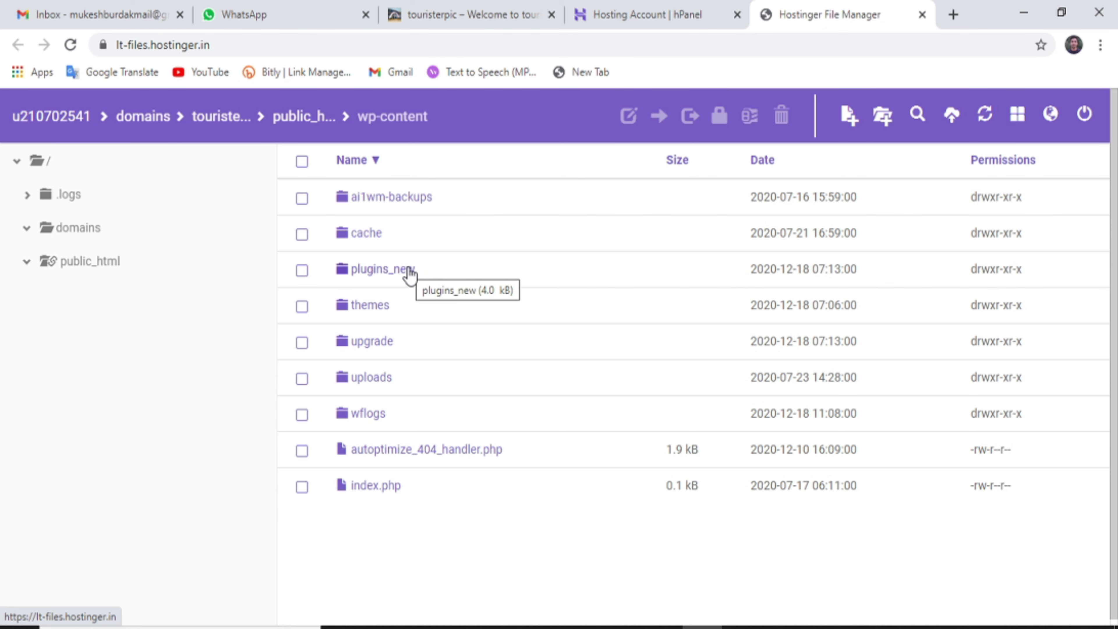
Open the WordPress admin dashboard at touristerpic.com/wp-admin from the website's tab.
{"action": "left_click", "coordinate": [474, 13]}
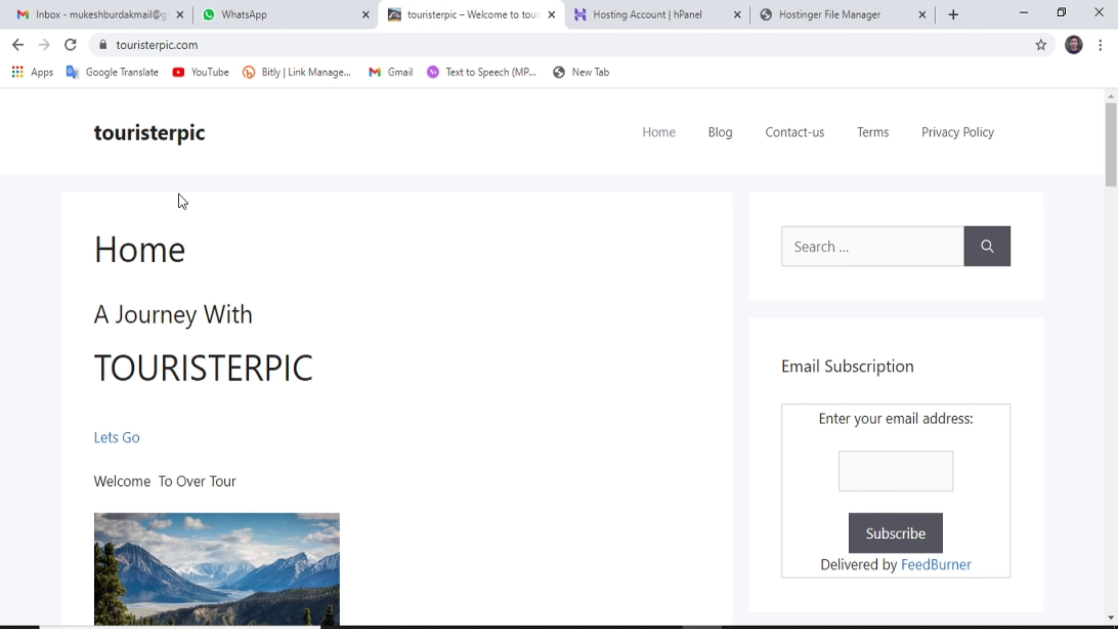
{"action": "left_click", "coordinate": [264, 50]}
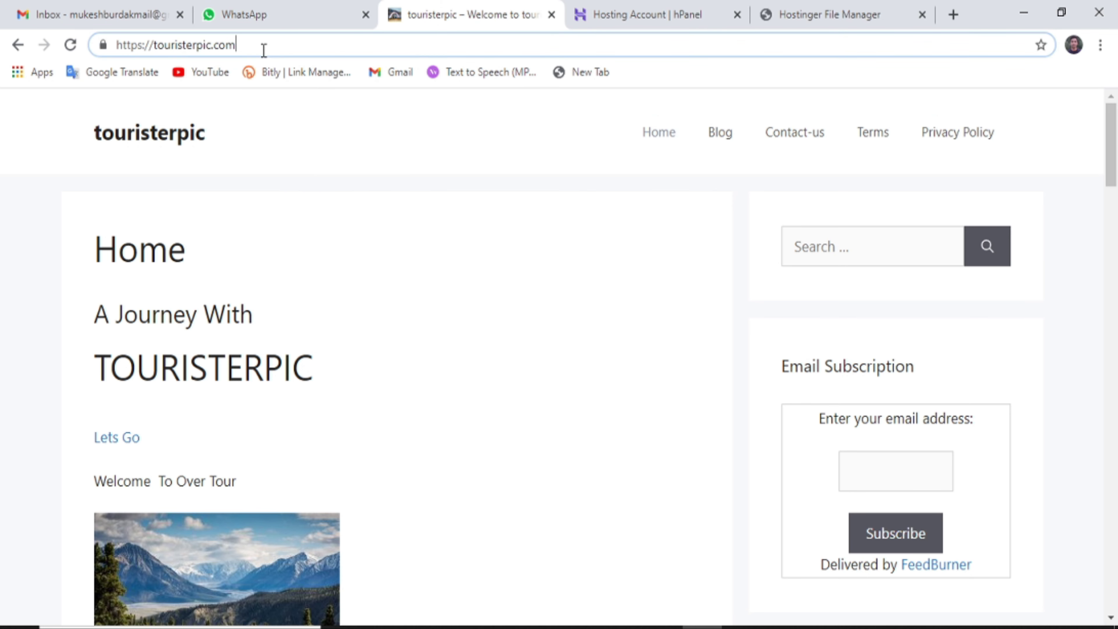
{"action": "type", "text": "/wp-admin"}
{"action": "key", "text": "Return"}
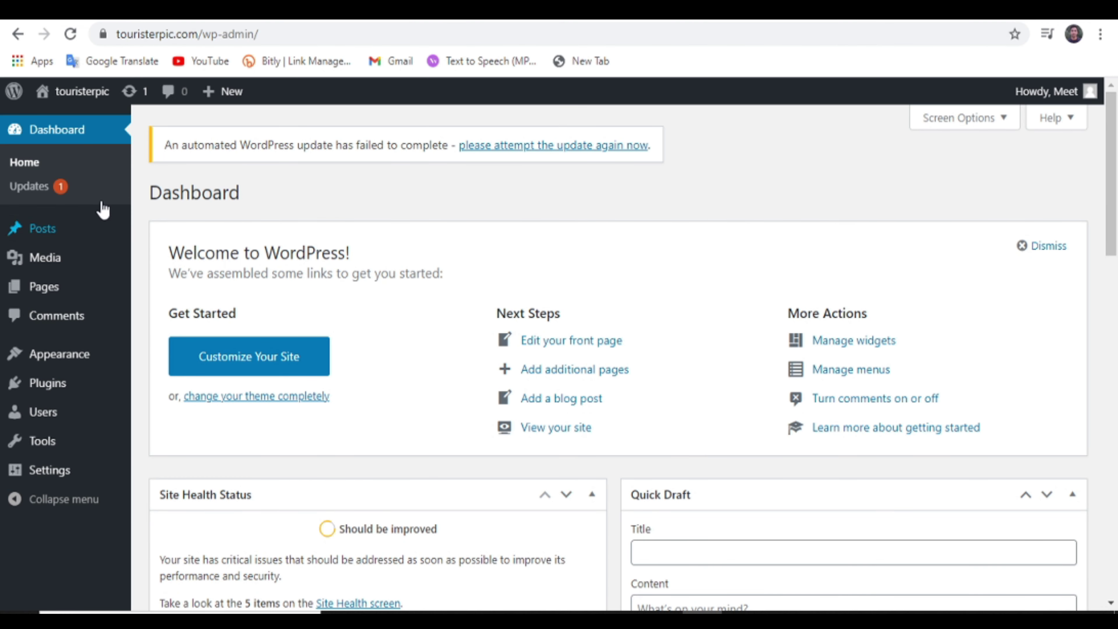
Open the installed plugins page and read through the deactivation notices down to the plugin table.
{"action": "mouse_move", "coordinate": [100, 352]}
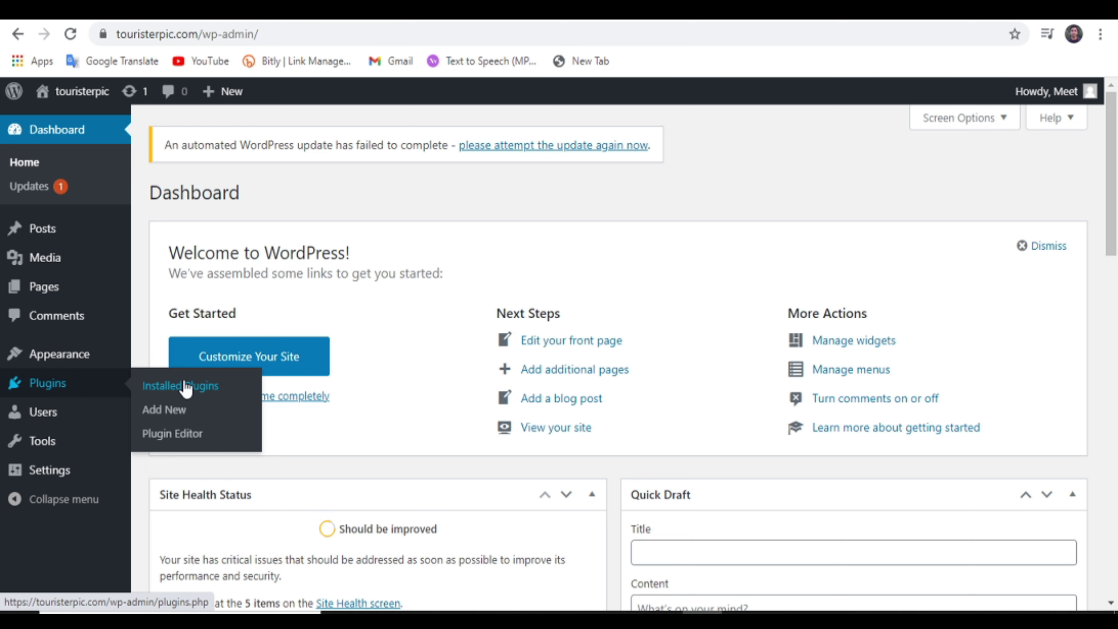
{"action": "left_click", "coordinate": [185, 388]}
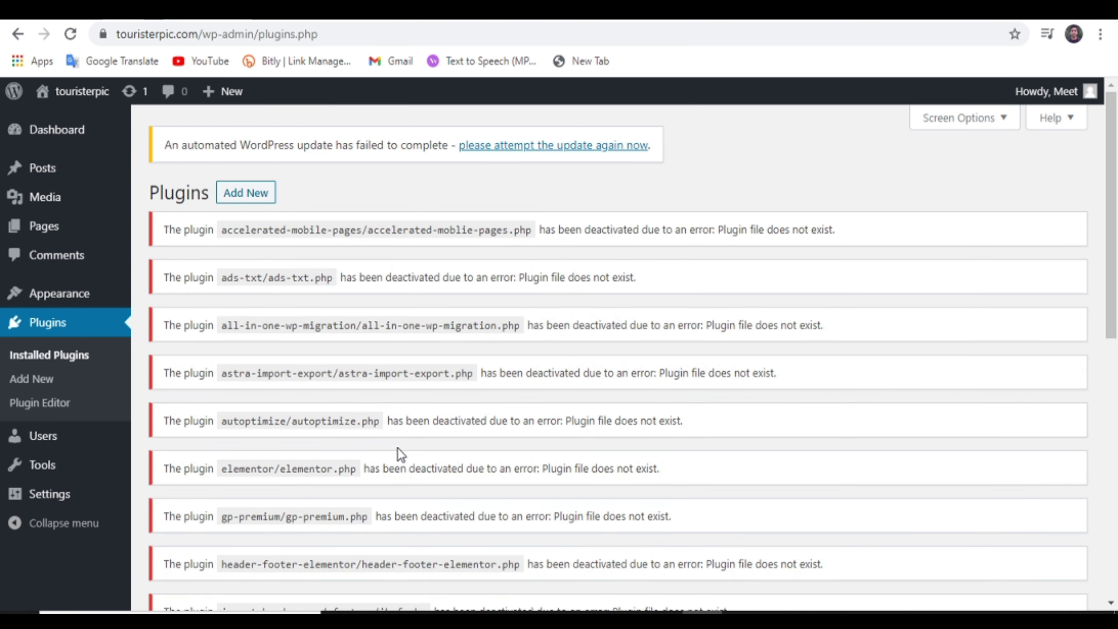
{"action": "scroll", "coordinate": [397, 330], "scroll_direction": "down", "scroll_amount": 8}
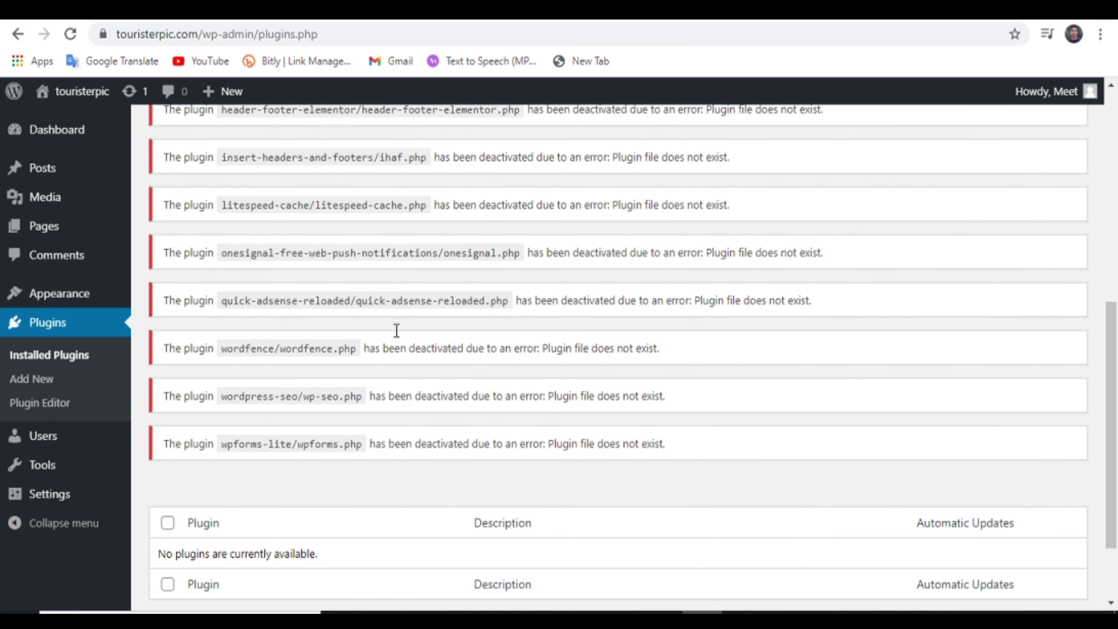
{"action": "scroll", "coordinate": [423, 343], "scroll_direction": "down", "scroll_amount": 2}
{"action": "scroll", "coordinate": [423, 339], "scroll_direction": "up", "scroll_amount": 10}
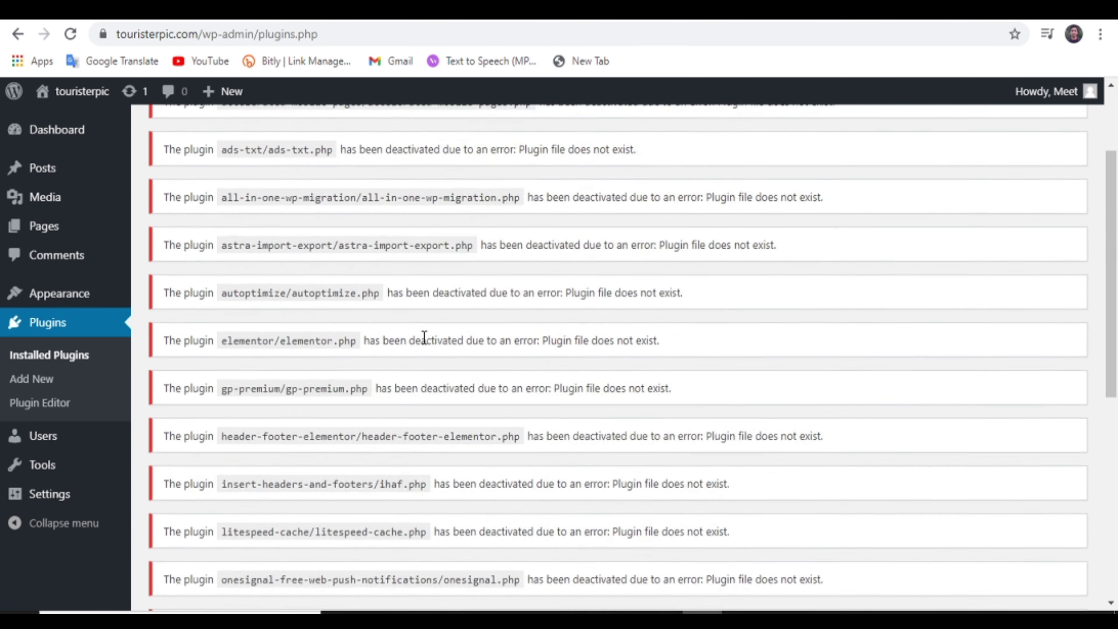
{"action": "scroll", "coordinate": [434, 312], "scroll_direction": "down", "scroll_amount": 10}
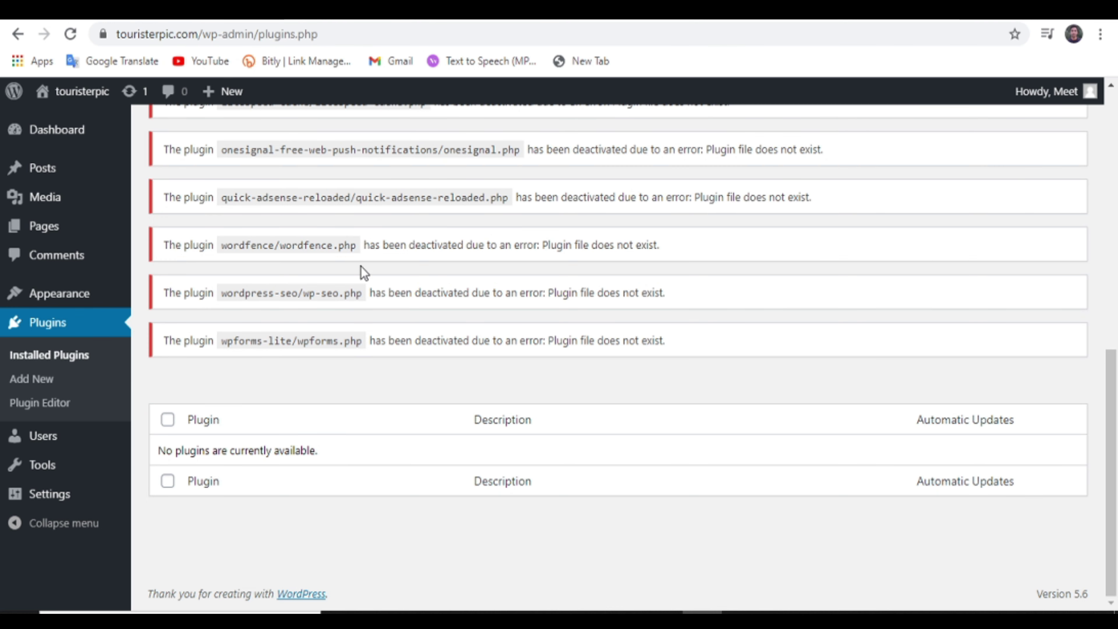
Return to the file manager and rename the plugins_new folder in wp-content back to plugins.
{"action": "key", "text": "ctrl+Tab"}
{"action": "key", "text": "ctrl+shift+Tab"}
{"action": "key", "text": "ctrl+Tab"}
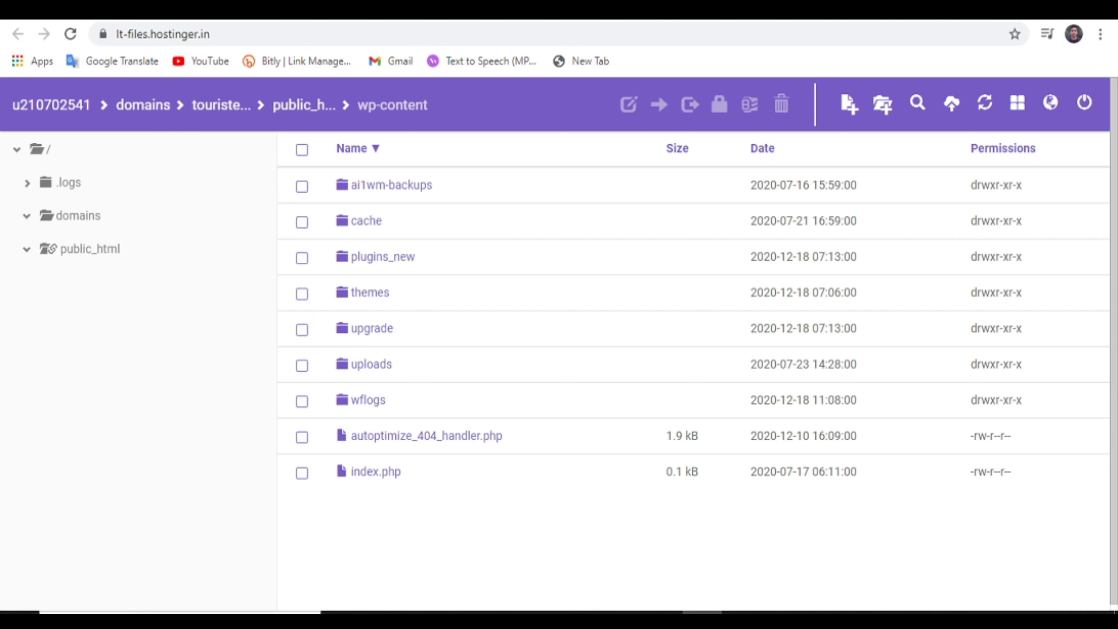
{"action": "key", "text": "ctrl+shift+Tab"}
{"action": "key", "text": "ctrl+shift+Tab"}
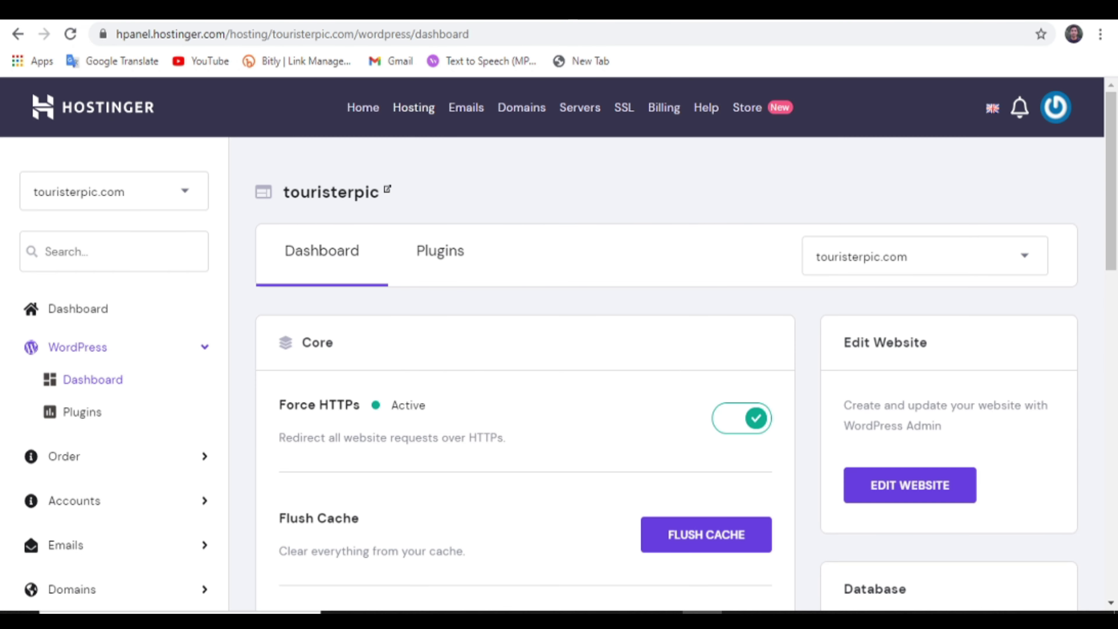
{"action": "key", "text": "ctrl+shift+Tab"}
{"action": "left_click", "coordinate": [374, 254]}
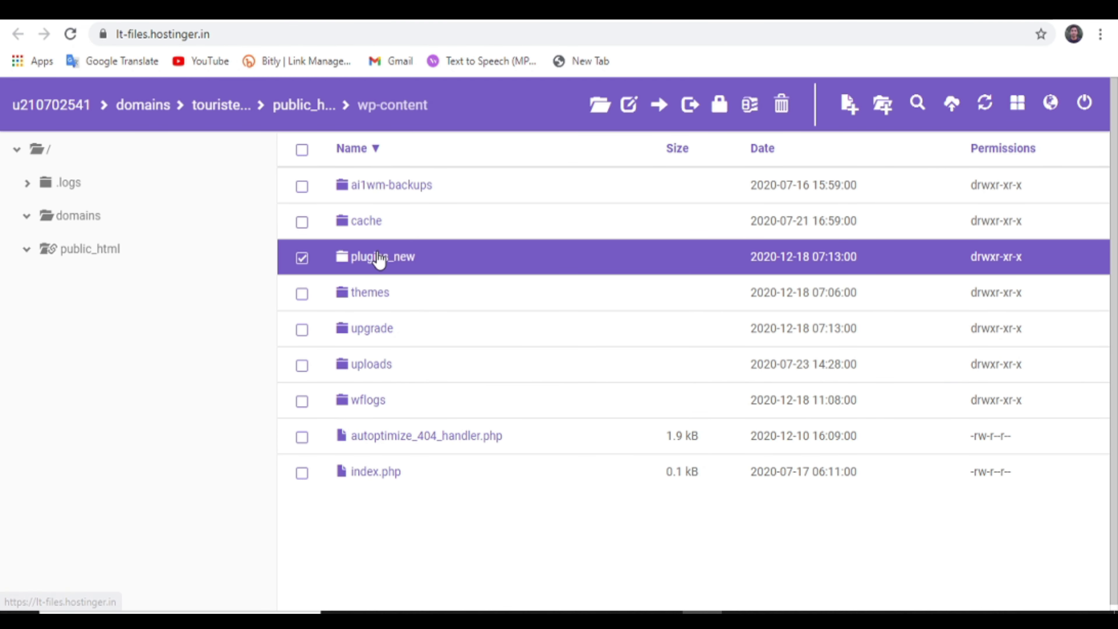
{"action": "right_click", "coordinate": [374, 253]}
{"action": "left_click", "coordinate": [418, 313]}
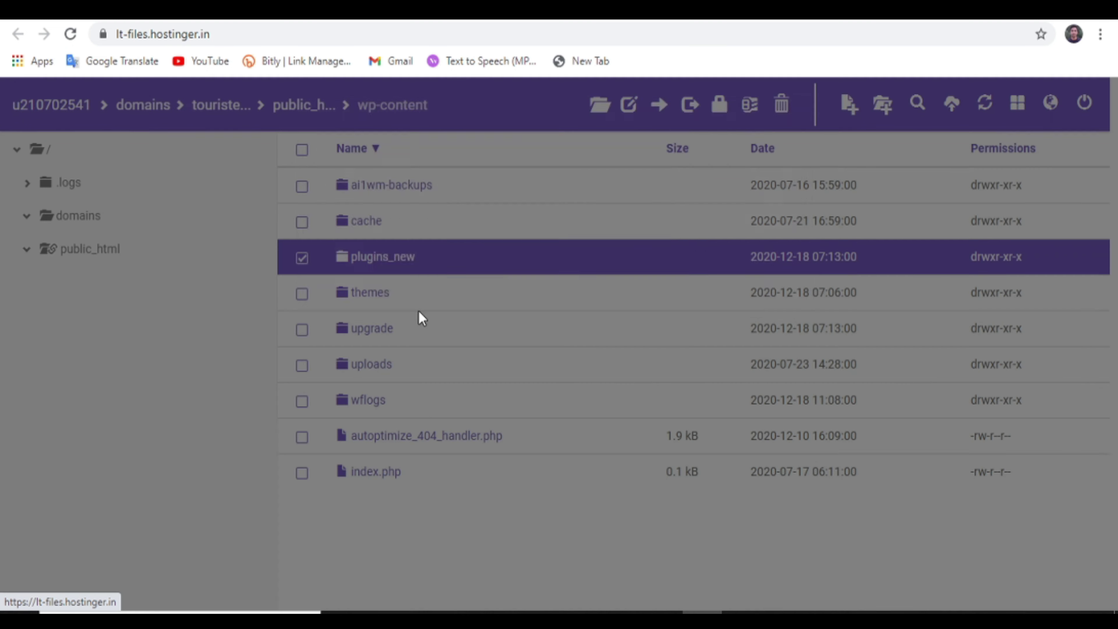
{"action": "left_click_drag", "start_coordinate": [369, 220], "coordinate": [472, 210]}
{"action": "key", "text": "BackSpace"}
{"action": "left_click", "coordinate": [738, 285]}
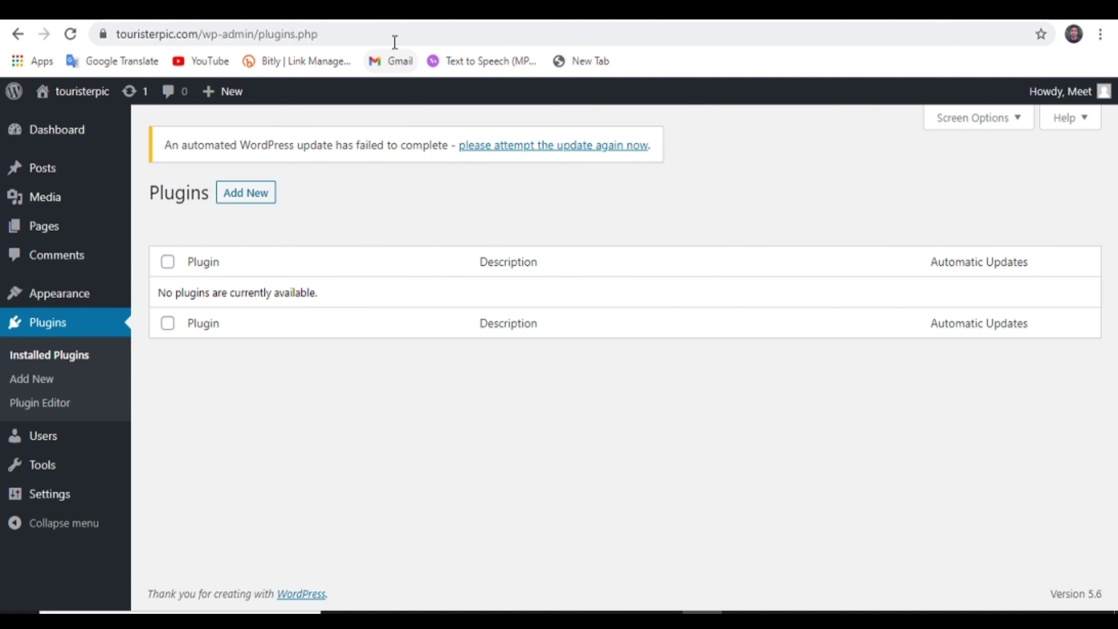
Reload the WordPress installed plugins page and look through the plugin list.
{"action": "left_click", "coordinate": [389, 34]}
{"action": "key", "text": "Return"}
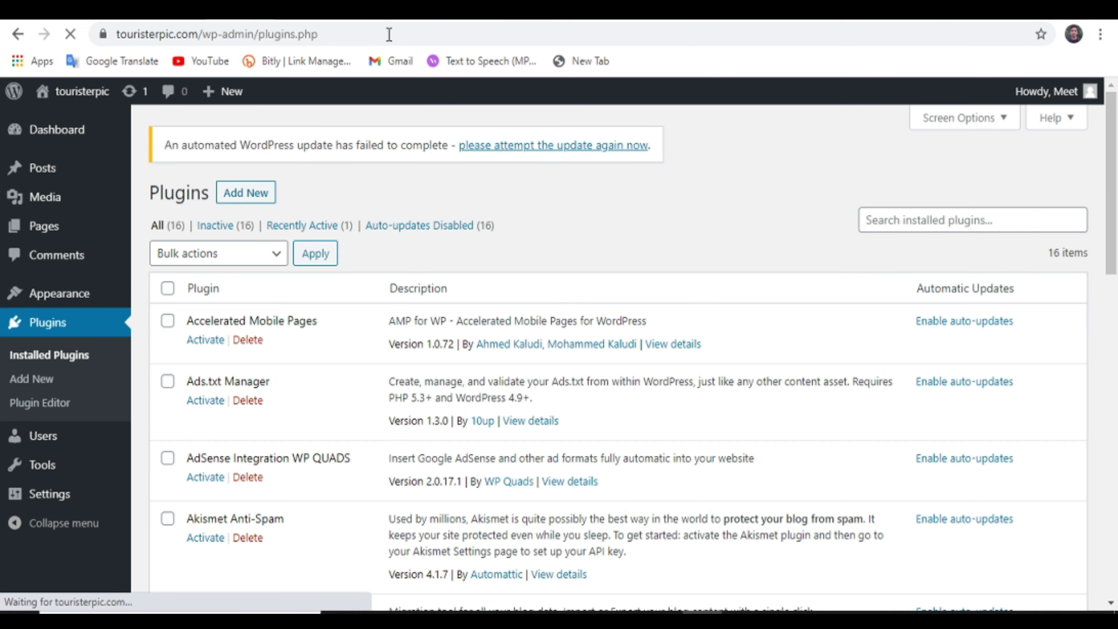
{"action": "scroll", "coordinate": [476, 261], "scroll_direction": "down", "scroll_amount": 10}
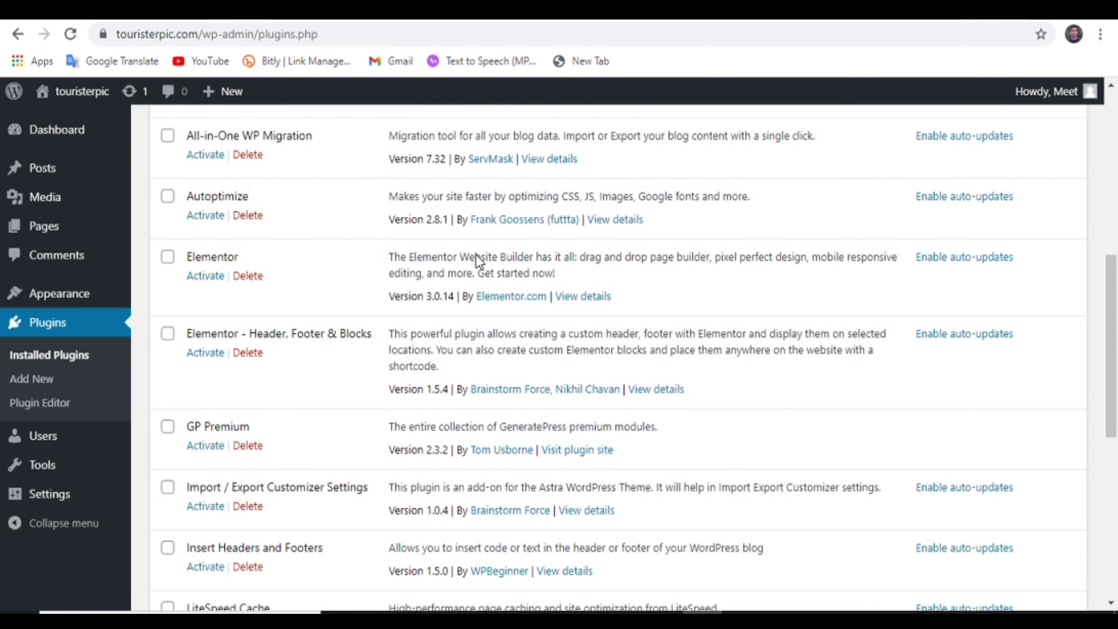
Activate the WordPress SEO plugin and the Accelerated Mobile Pages plugin.
{"action": "scroll", "coordinate": [476, 255], "scroll_direction": "down", "scroll_amount": 10}
{"action": "left_click", "coordinate": [202, 426]}
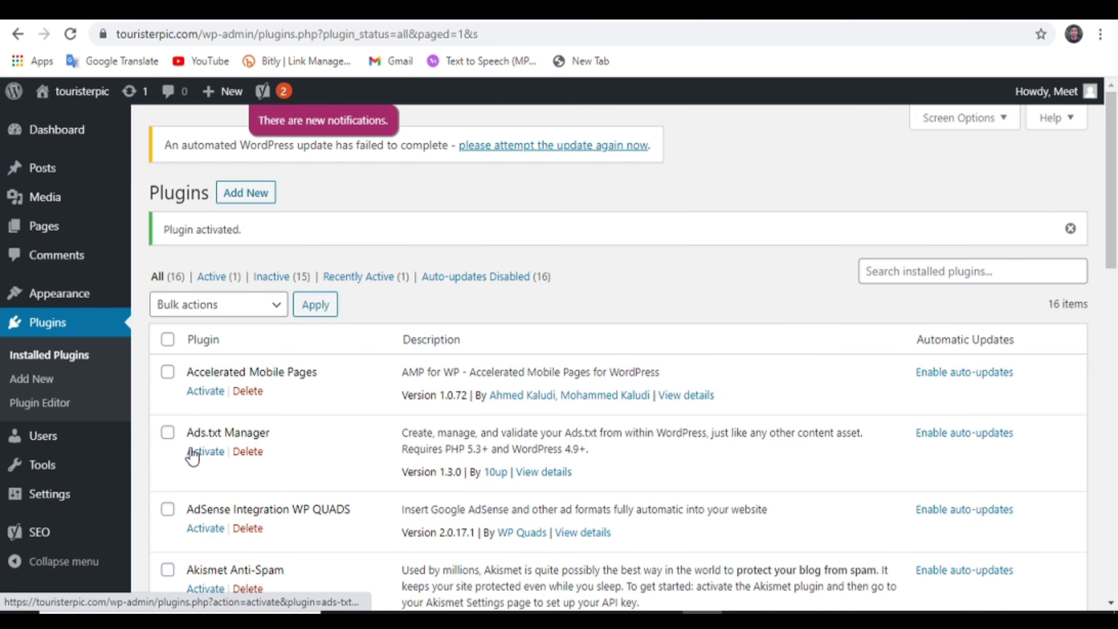
{"action": "left_click", "coordinate": [206, 391]}
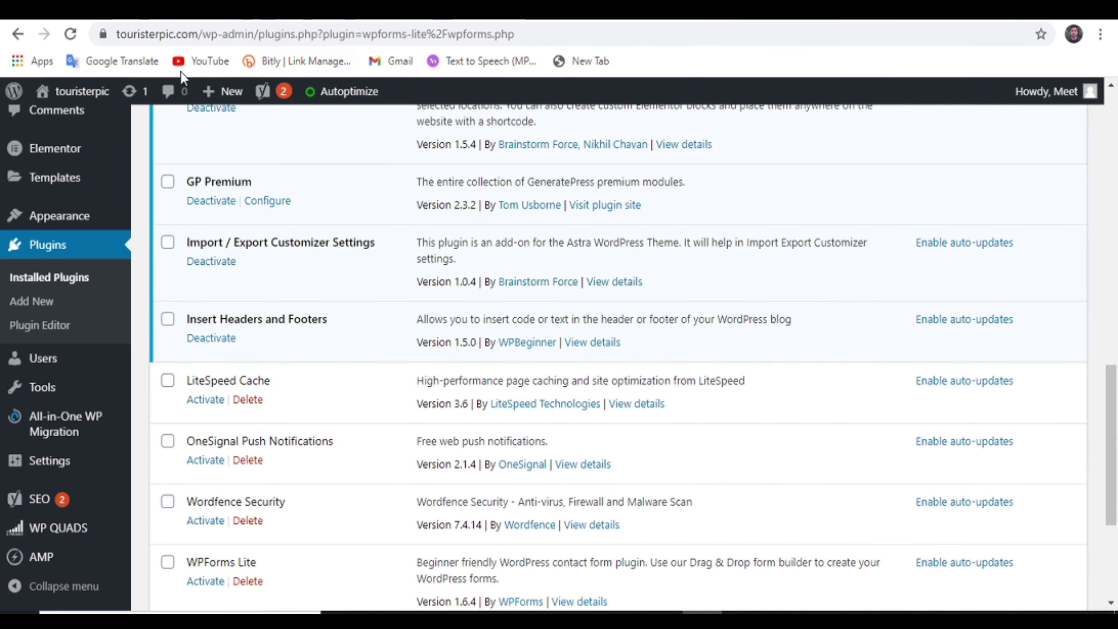
Open the touristerpic site from the WordPress admin in a separate browser tab and switch to it.
{"action": "mouse_move", "coordinate": [77, 91]}
{"action": "right_click", "coordinate": [72, 117]}
{"action": "left_click", "coordinate": [91, 125]}
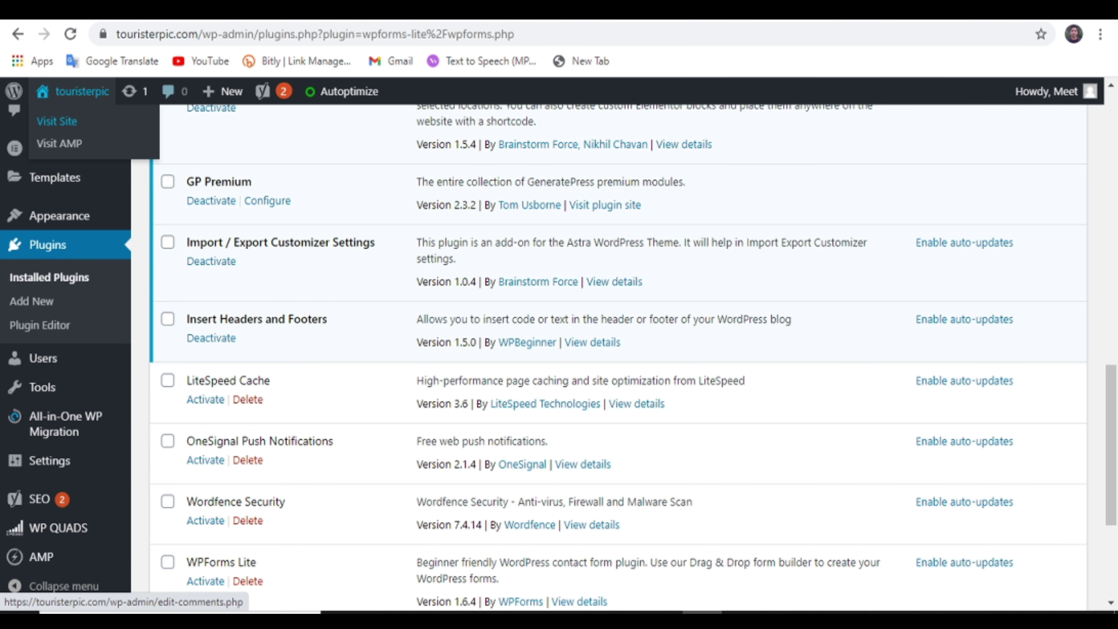
{"action": "left_click", "coordinate": [555, 22]}
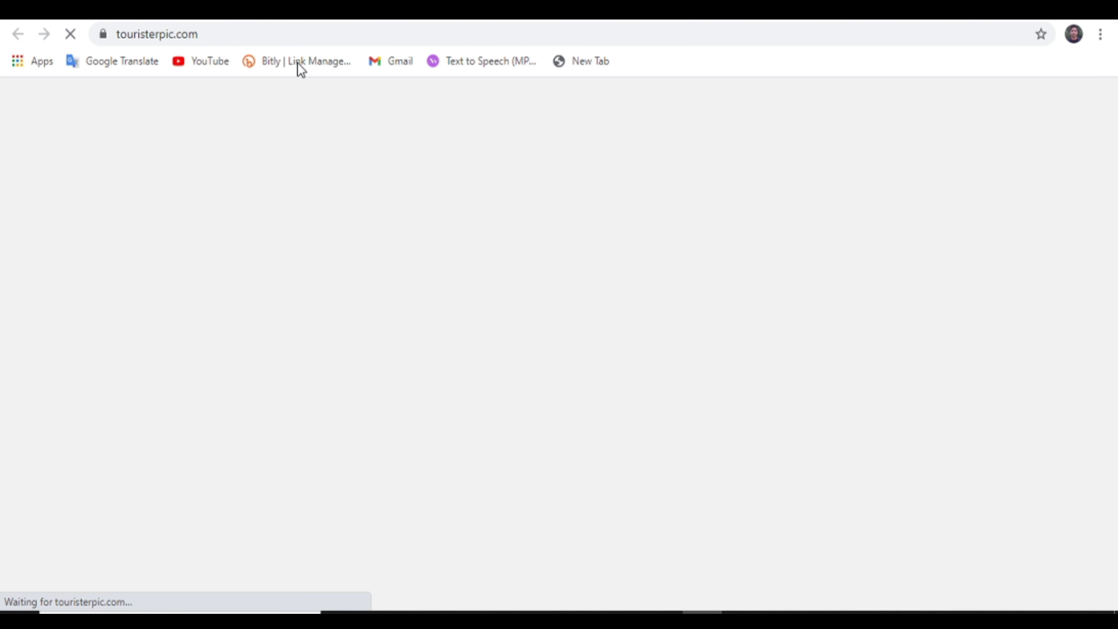